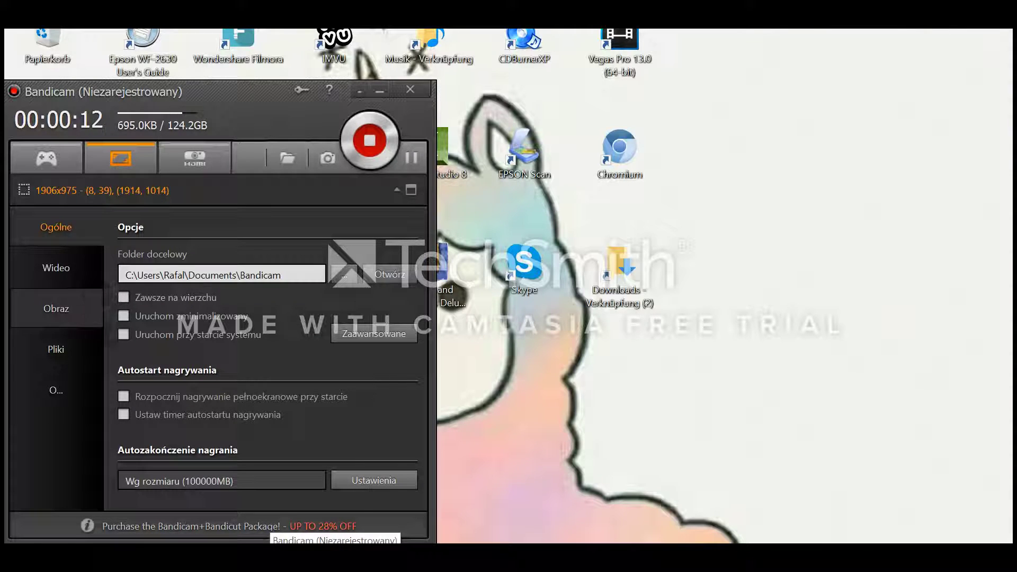
# Review the recorder's video, image and general settings pages
pyautogui.click(55, 267)
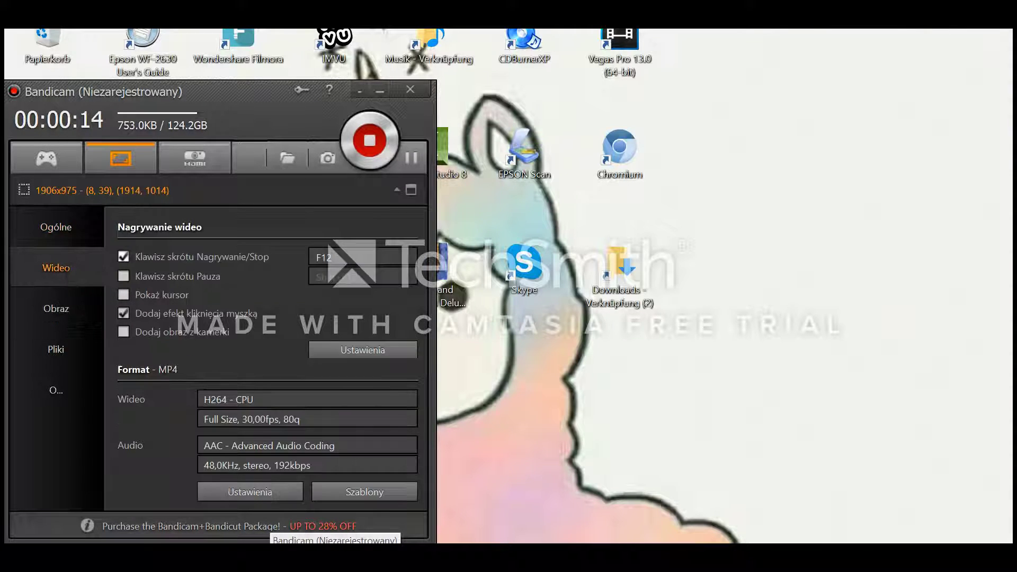
pyautogui.click(56, 309)
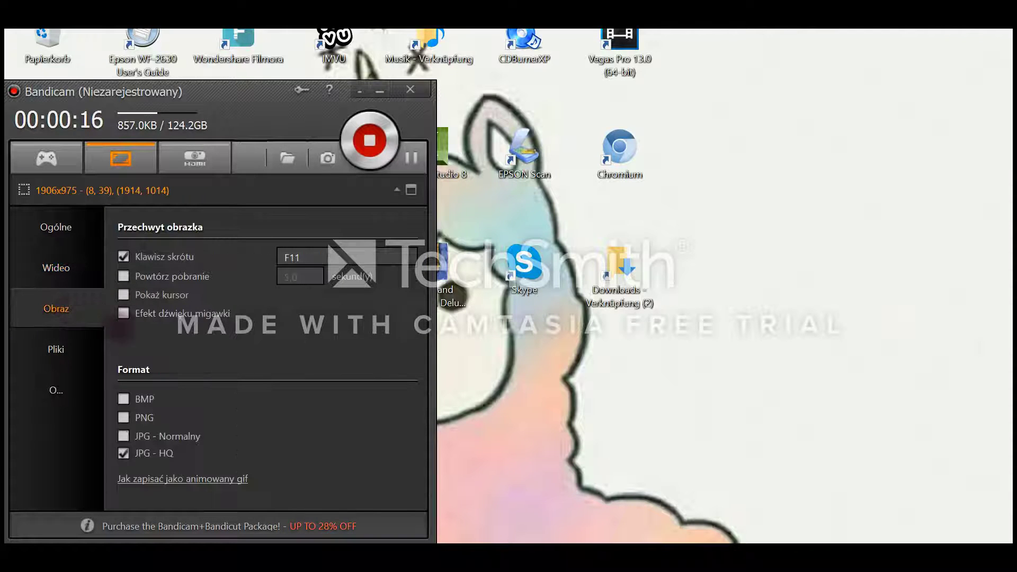
pyautogui.click(67, 354)
pyautogui.click(55, 227)
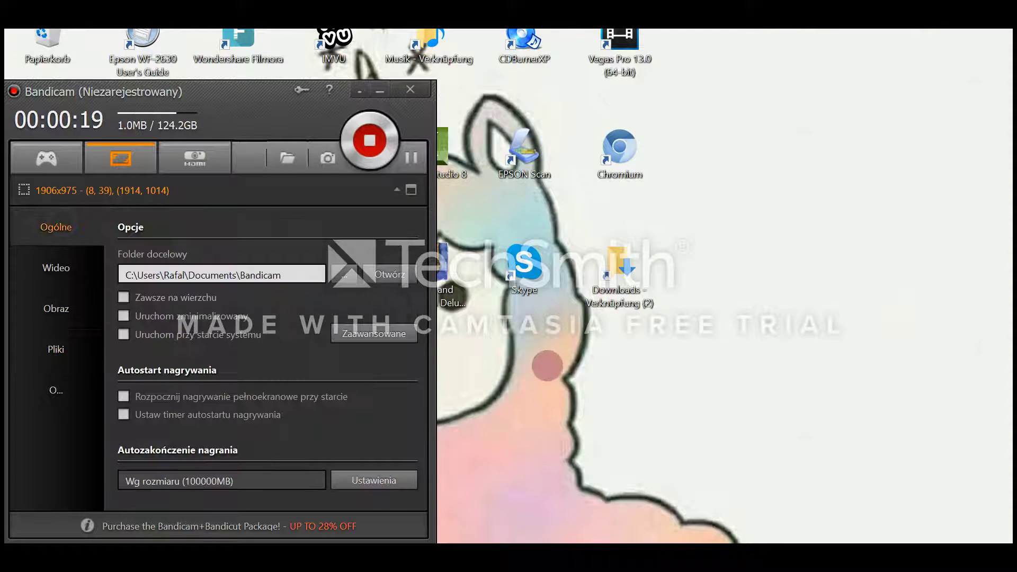
# Open the advanced options and examine the general, output, capture, language and other settings
pyautogui.click(389, 335)
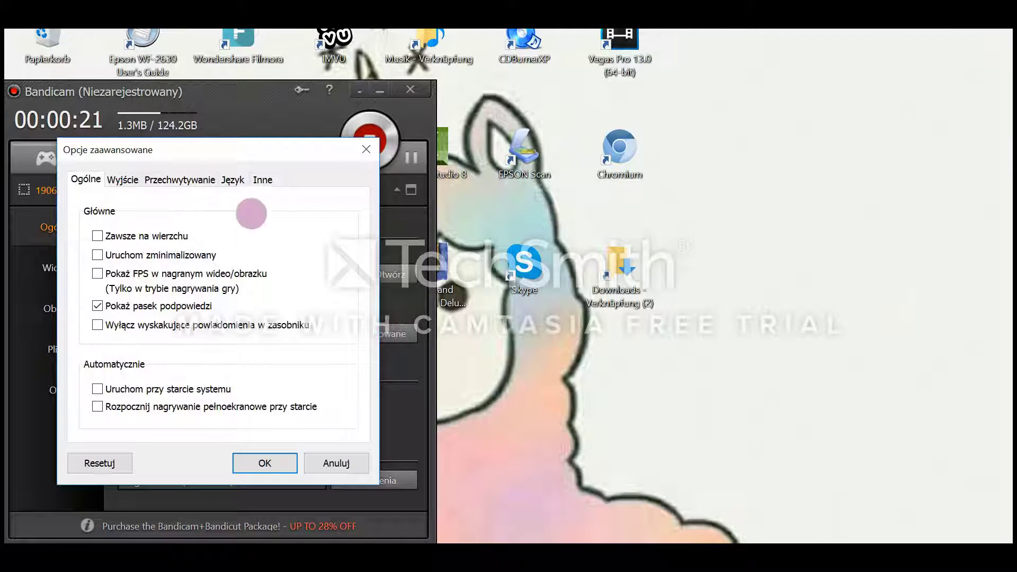
pyautogui.click(262, 179)
pyautogui.click(211, 181)
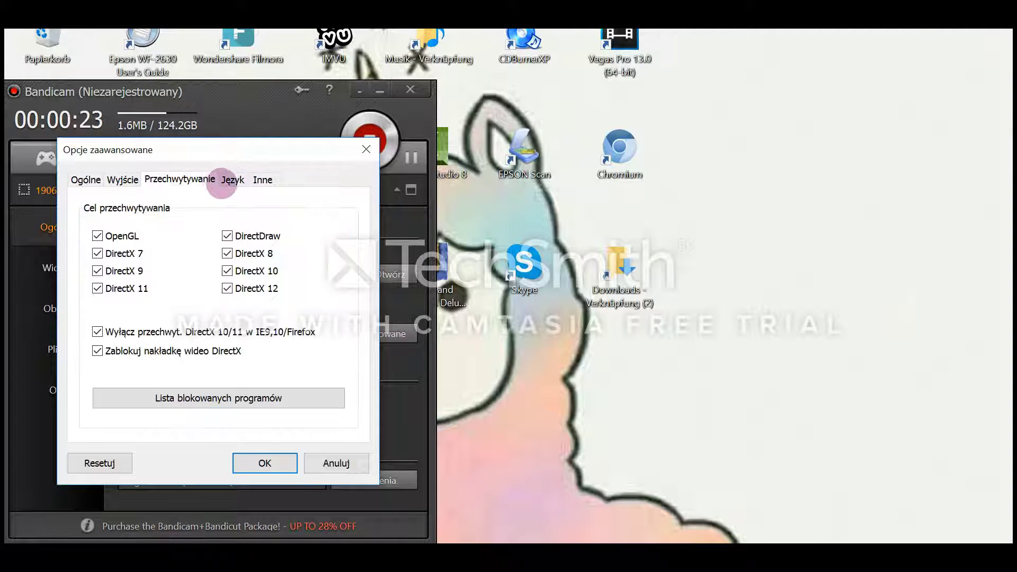
pyautogui.click(231, 180)
pyautogui.click(263, 179)
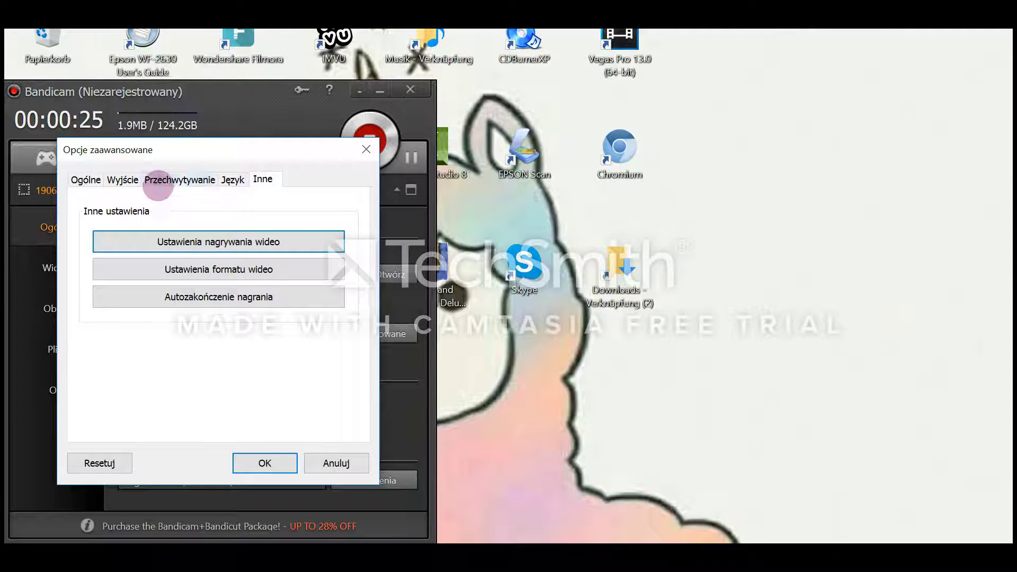
pyautogui.click(159, 180)
pyautogui.click(127, 180)
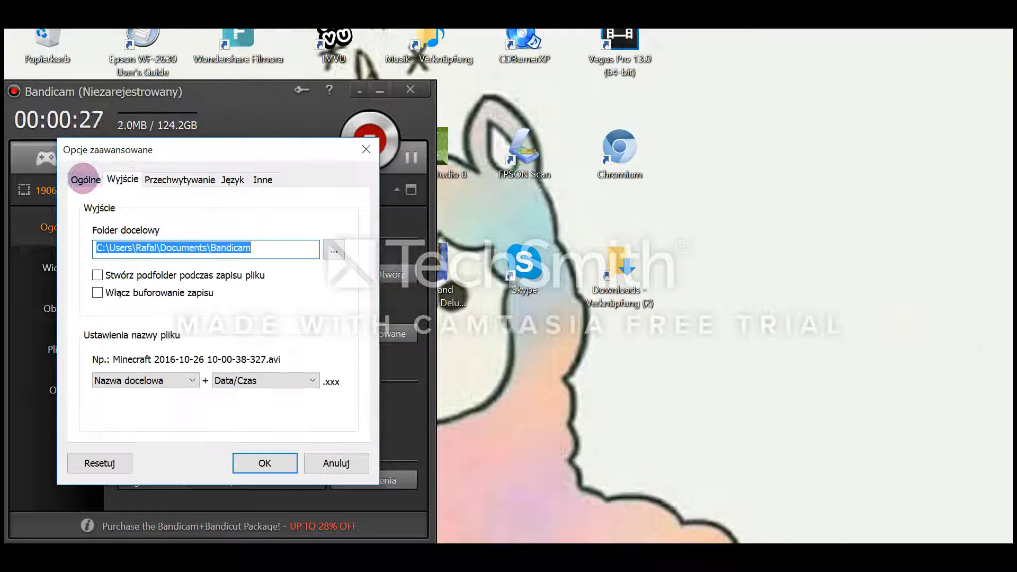
pyautogui.click(85, 180)
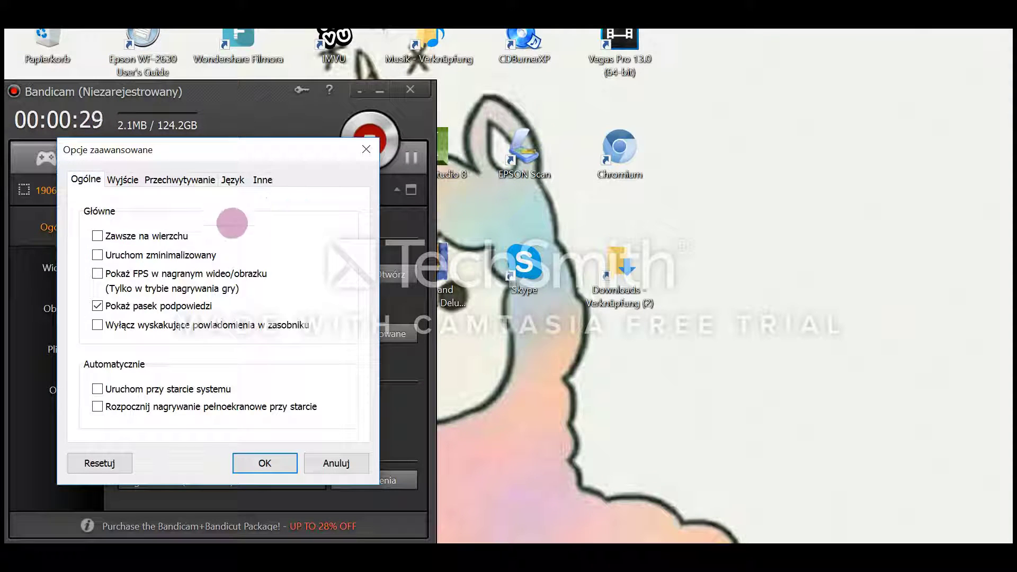
# Enable always-on-top, minimized start, FPS display, launch at system startup, full-screen recording at start and suppression of tray pop-up notifications
pyautogui.click(97, 236)
pyautogui.click(97, 255)
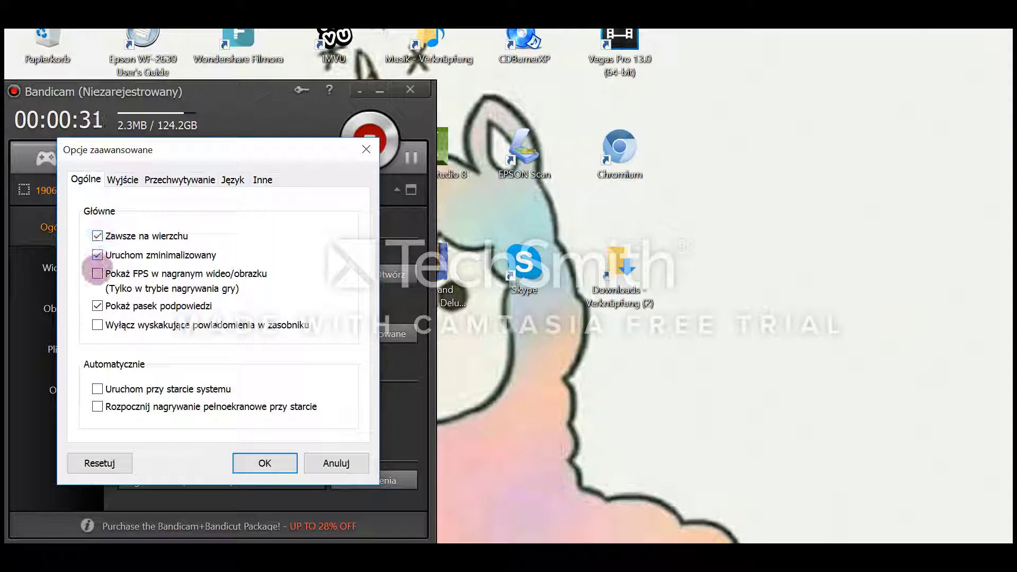
pyautogui.click(97, 273)
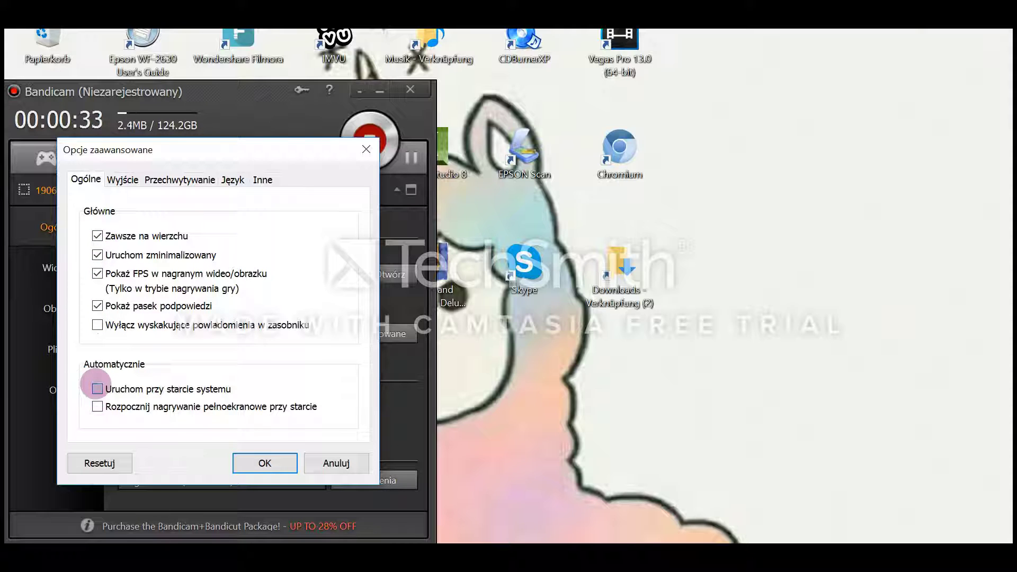
pyautogui.click(97, 388)
pyautogui.click(97, 406)
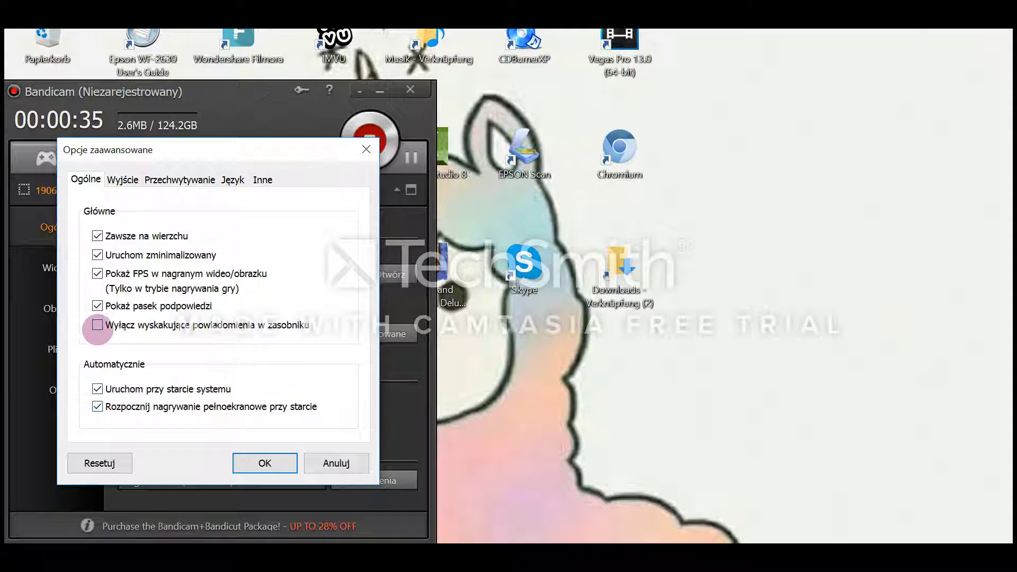
pyautogui.click(97, 325)
# Open the video recording settings from the advanced options and examine the options, sound, camera, logo and effects pages
pyautogui.click(264, 179)
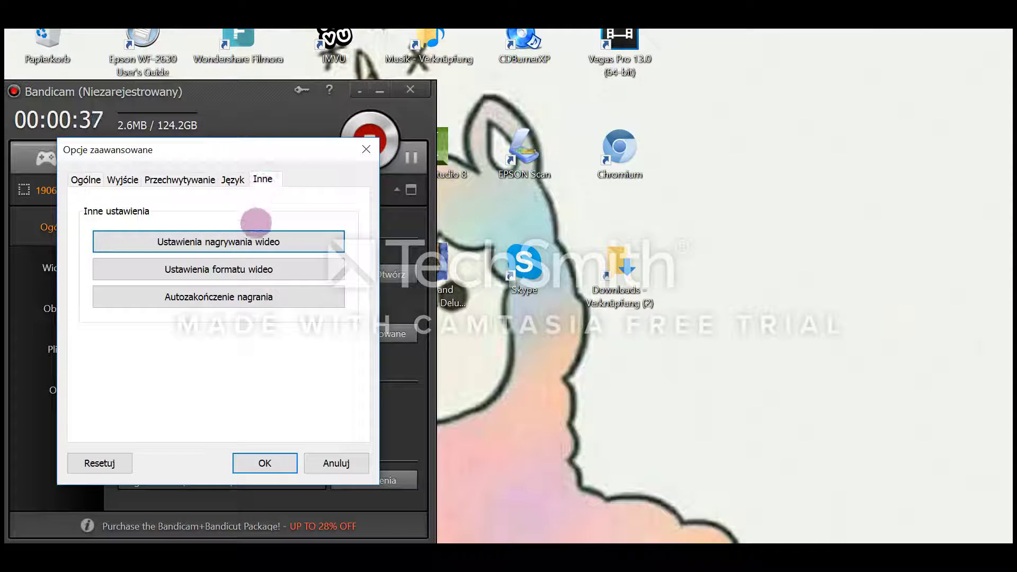
pyautogui.click(259, 241)
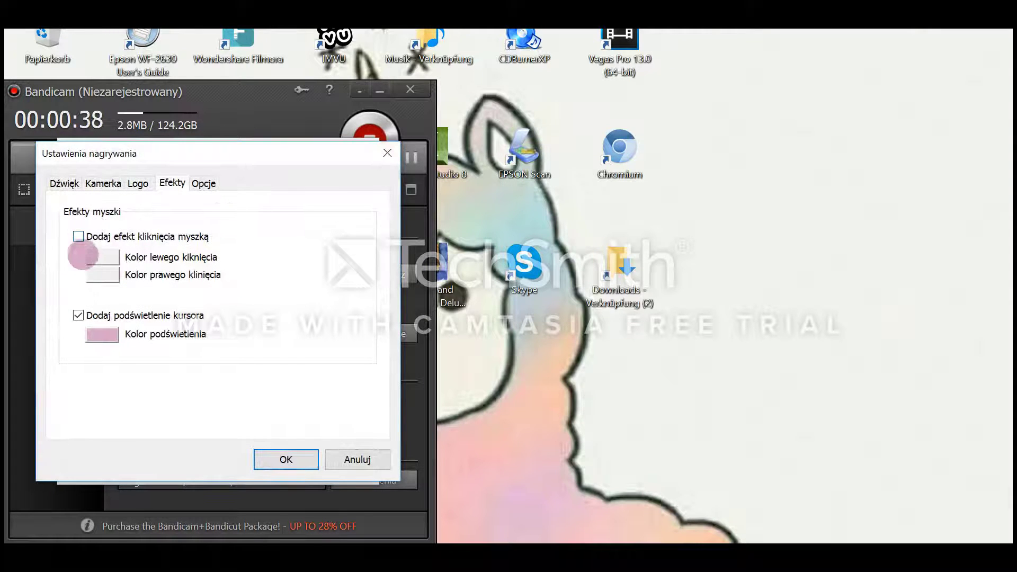
pyautogui.click(196, 185)
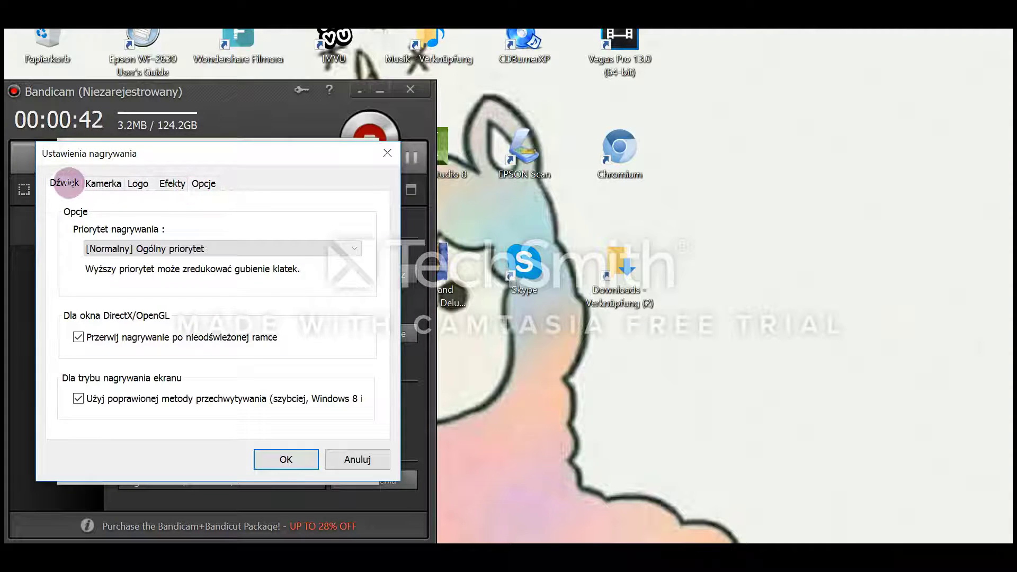
pyautogui.click(64, 183)
pyautogui.click(103, 183)
pyautogui.click(137, 183)
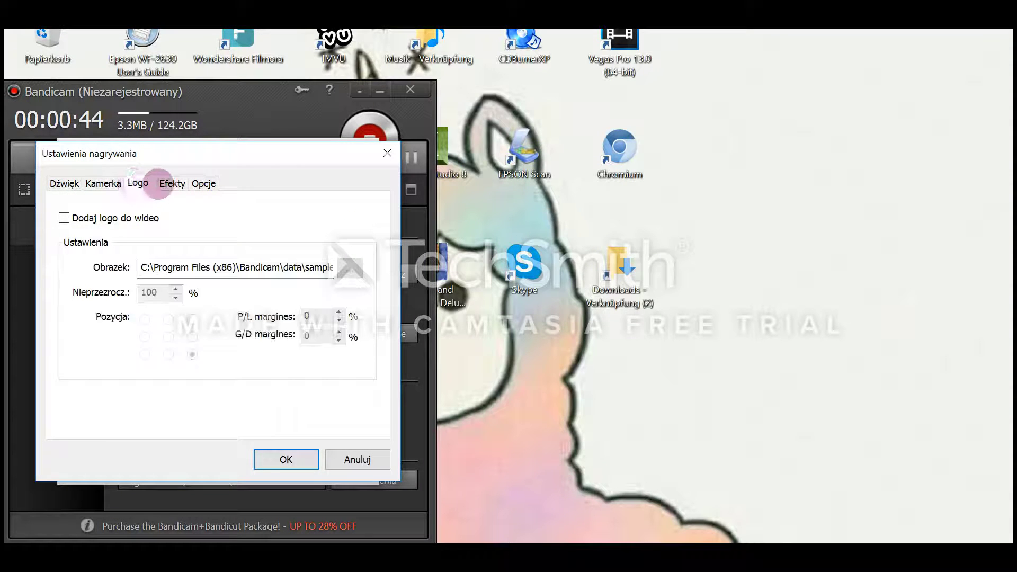
pyautogui.click(172, 183)
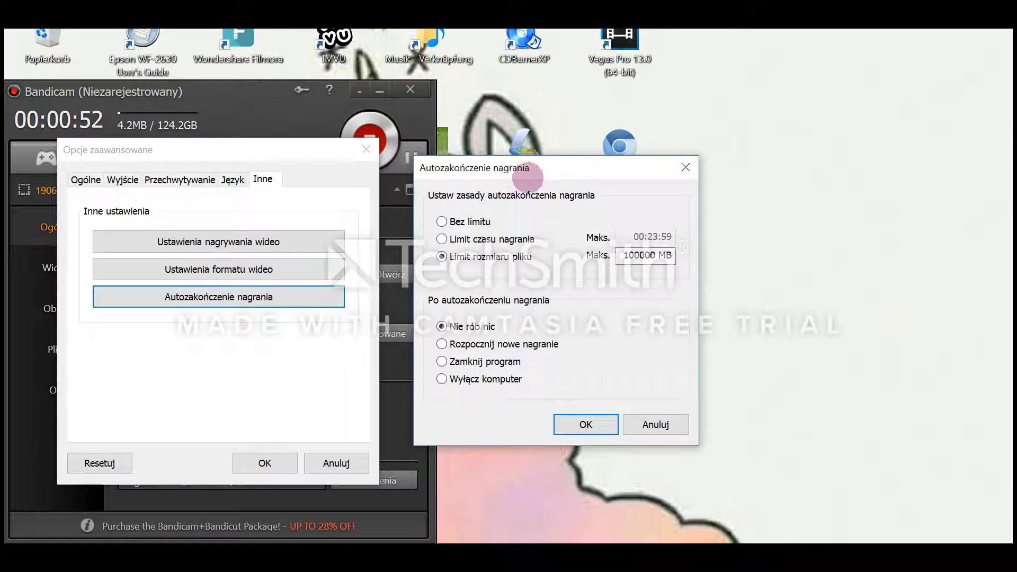
# Set automatic recording completion to a time limit of 00:23:59 and confirm it
pyautogui.moveTo(527, 177); pyautogui.dragTo(312, 197)
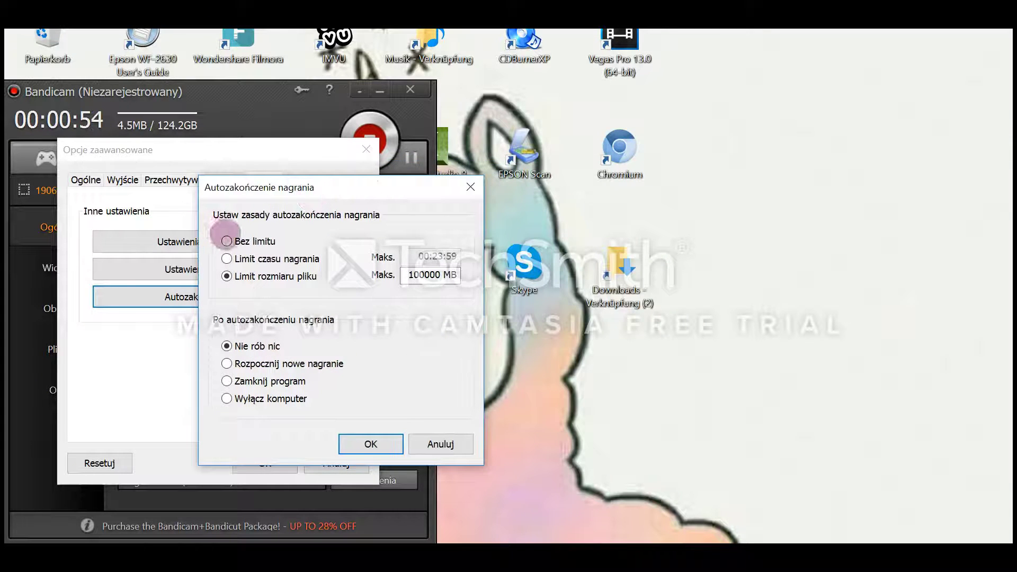
pyautogui.click(226, 241)
pyautogui.click(227, 259)
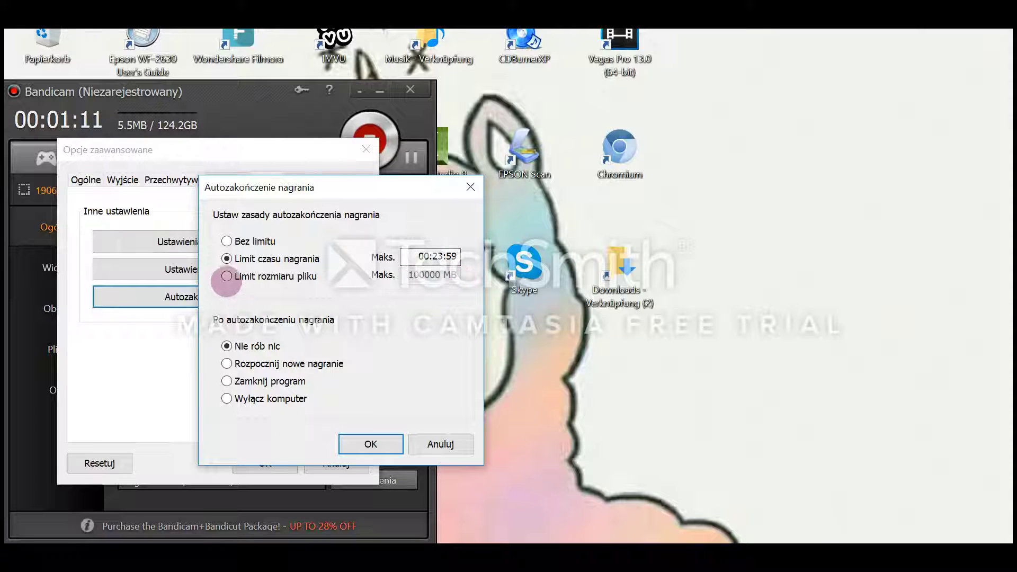
pyautogui.click(226, 276)
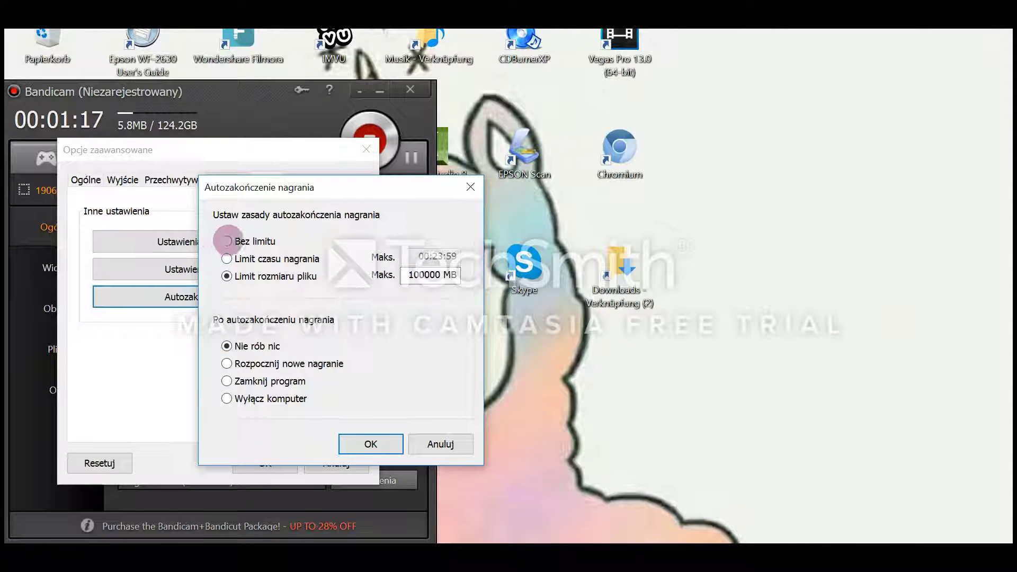
pyautogui.click(227, 241)
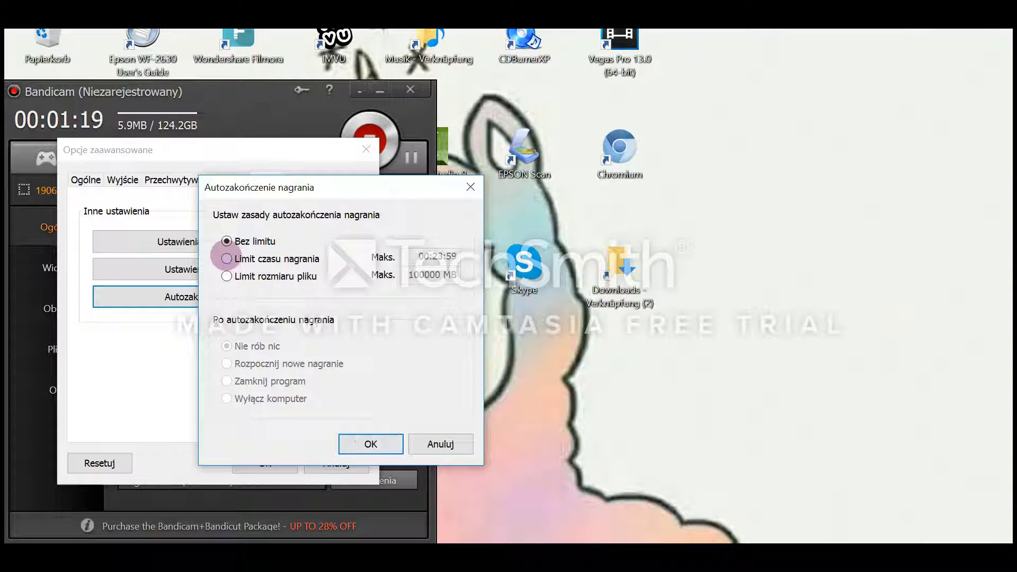
pyautogui.click(226, 258)
pyautogui.click(370, 444)
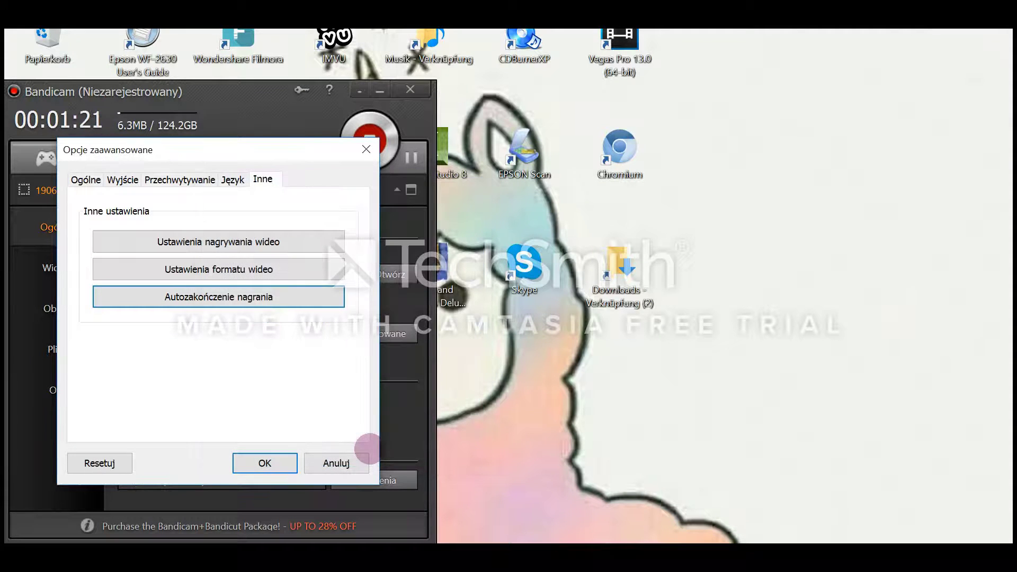
# Disable always-on-top, minimized start, FPS display, tray pop-up suppression, launch at system startup and full-screen recording at start, and apply the advanced options
pyautogui.click(86, 179)
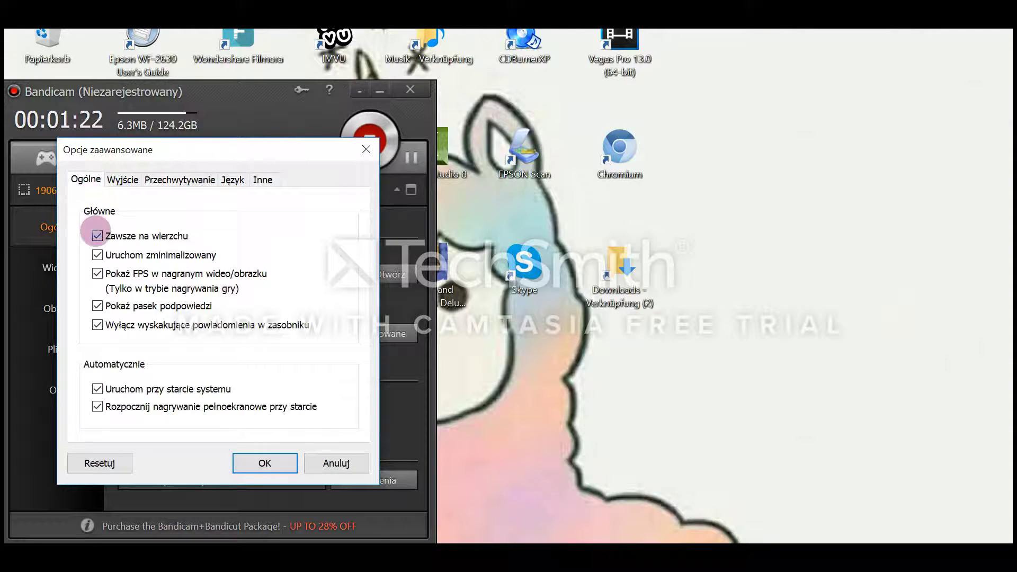
pyautogui.click(97, 236)
pyautogui.click(97, 255)
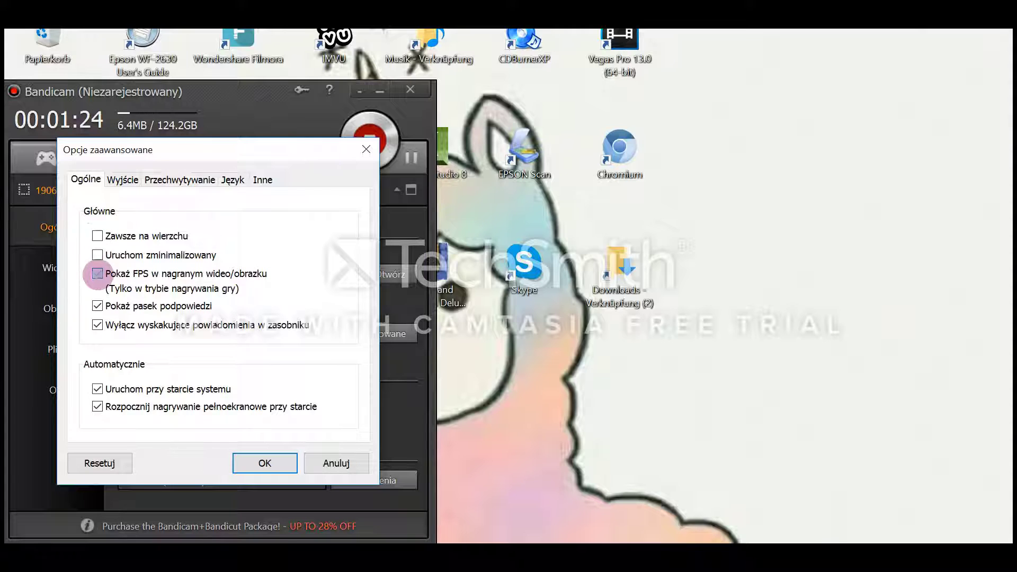
pyautogui.click(97, 273)
pyautogui.click(97, 306)
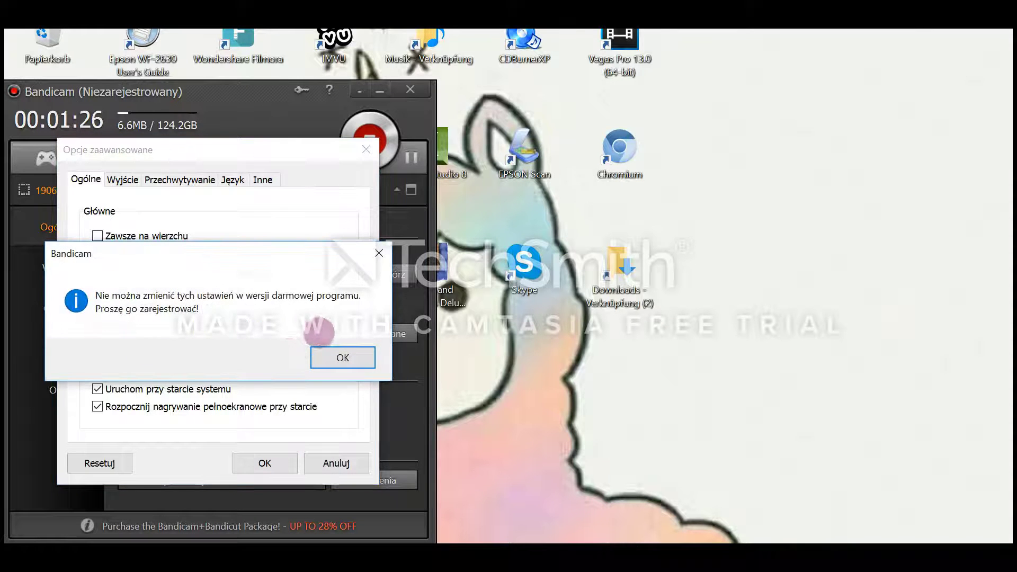
pyautogui.click(334, 354)
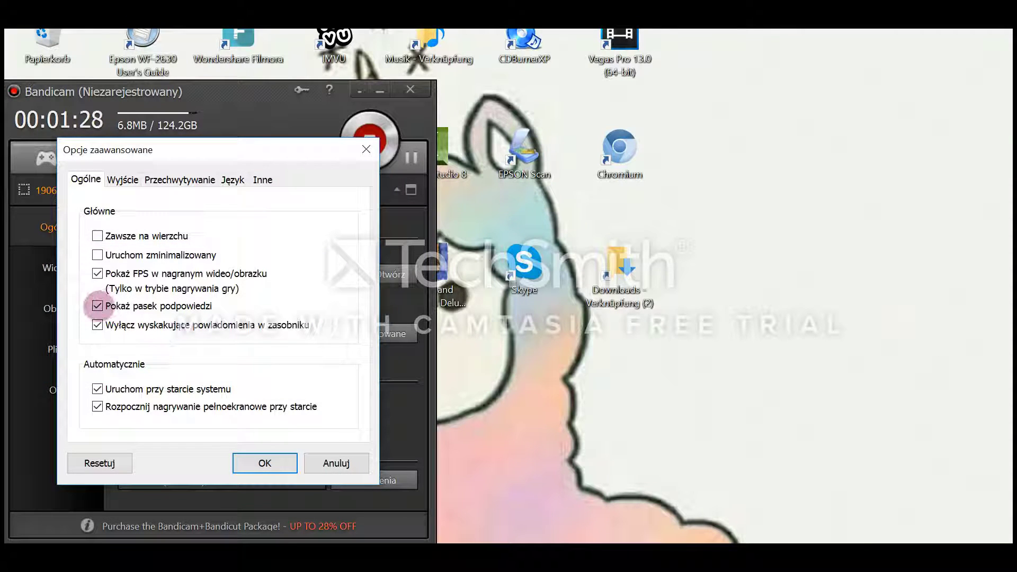
pyautogui.click(97, 274)
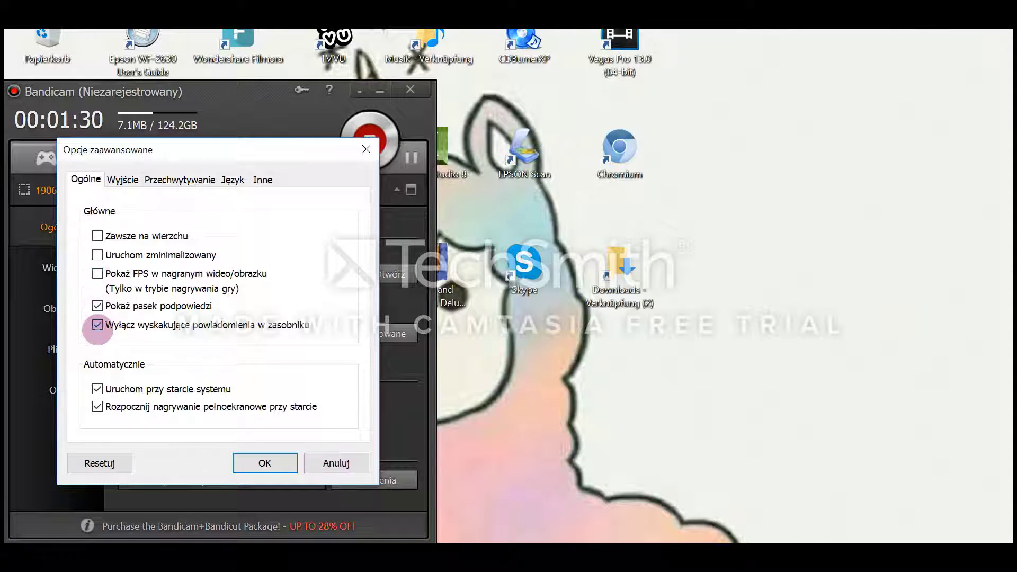
pyautogui.click(97, 325)
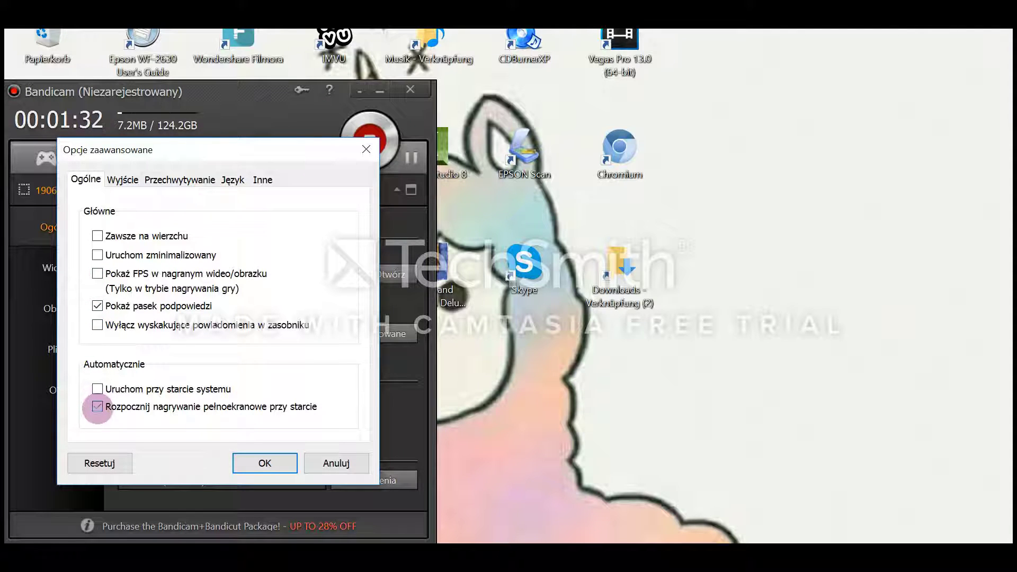
pyautogui.click(97, 407)
pyautogui.click(277, 456)
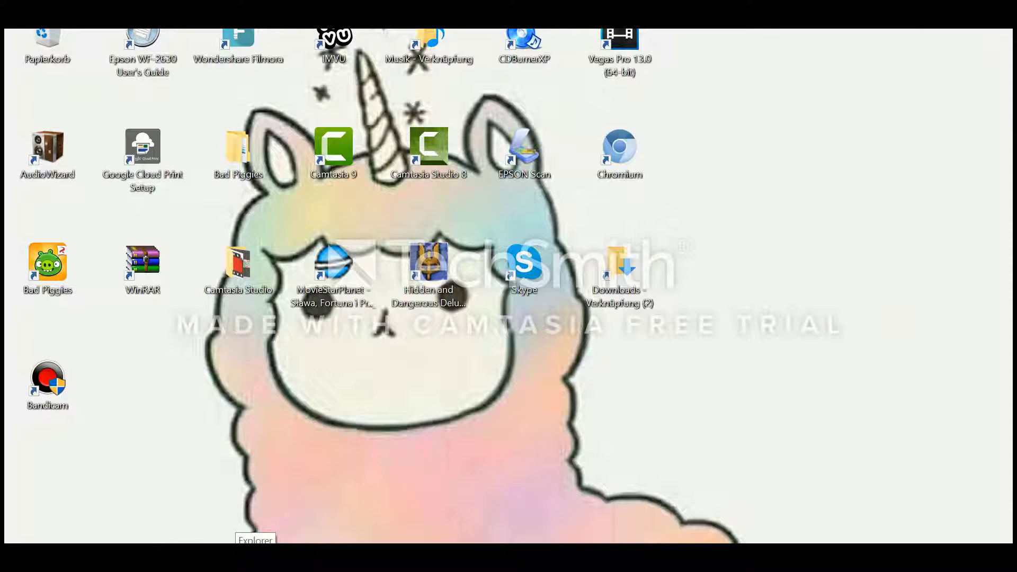
# Switch to File Explorer and run keymaker from the Downloads folder as administrator
pyautogui.press('super+e')
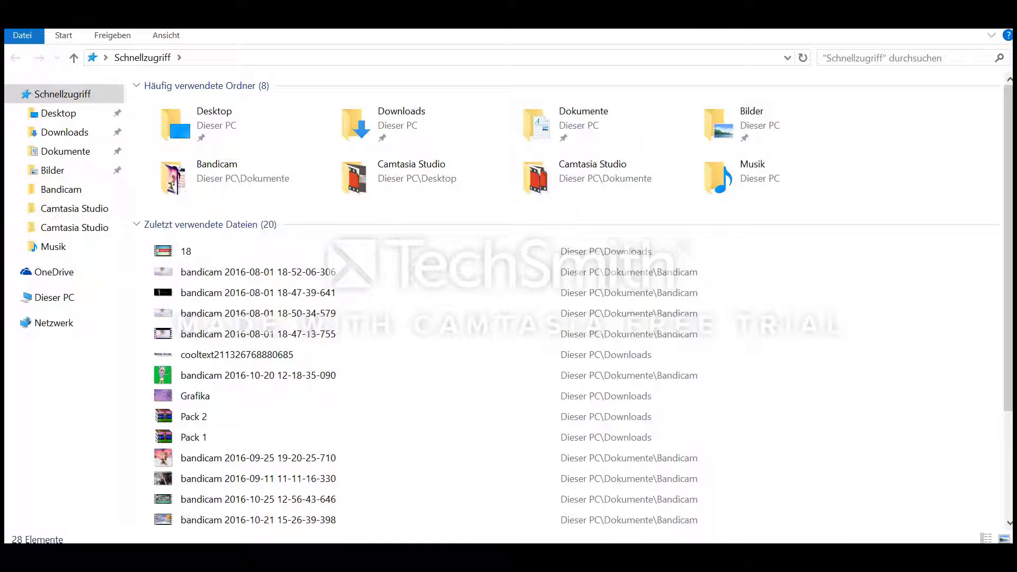
pyautogui.doubleClick(354, 123)
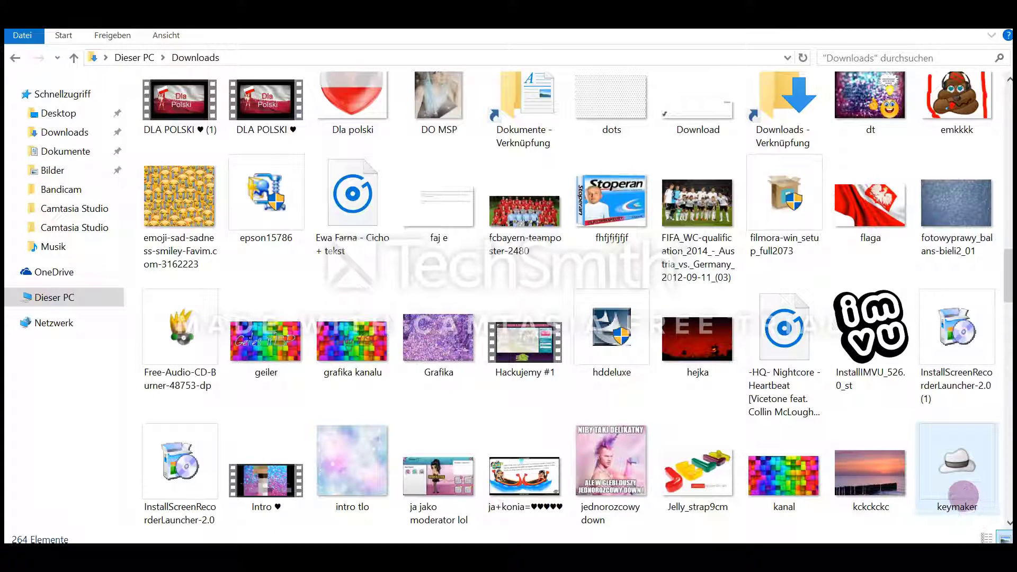
pyautogui.click(953, 484)
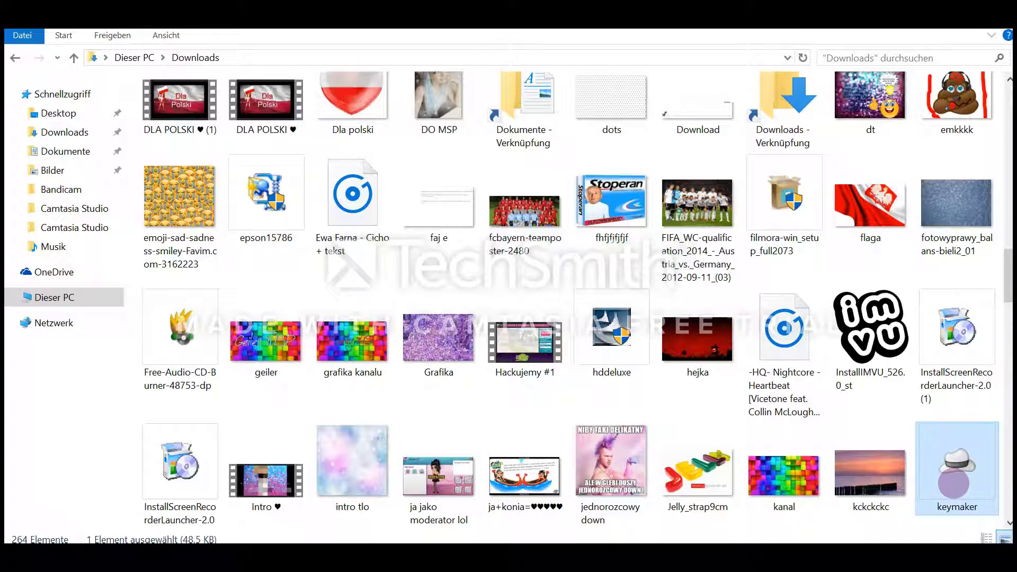
pyautogui.rightClick(954, 483)
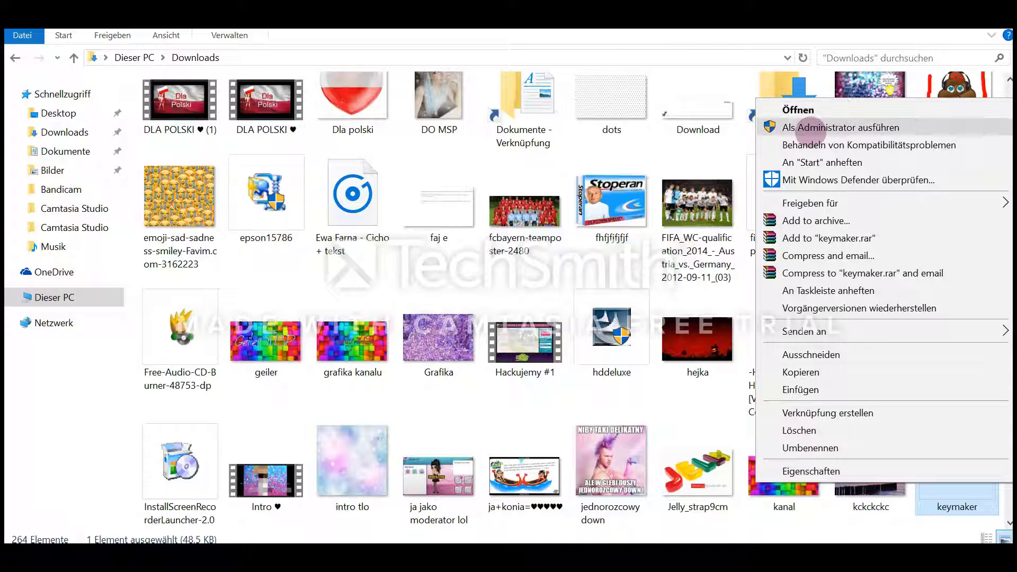
pyautogui.click(811, 128)
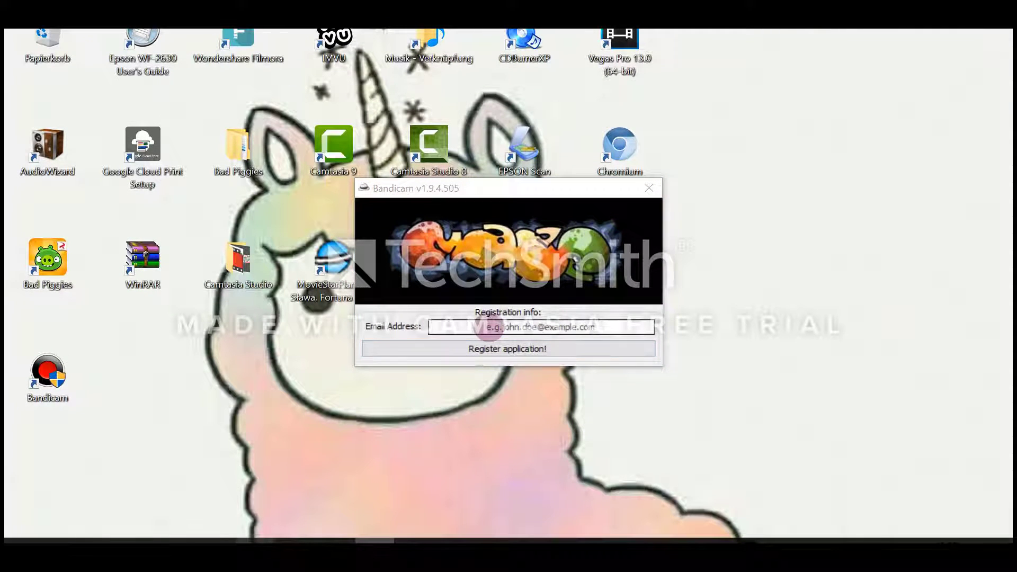
# Enter an e-mail address in the registration field and close the keymaker window
pyautogui.click(489, 327)
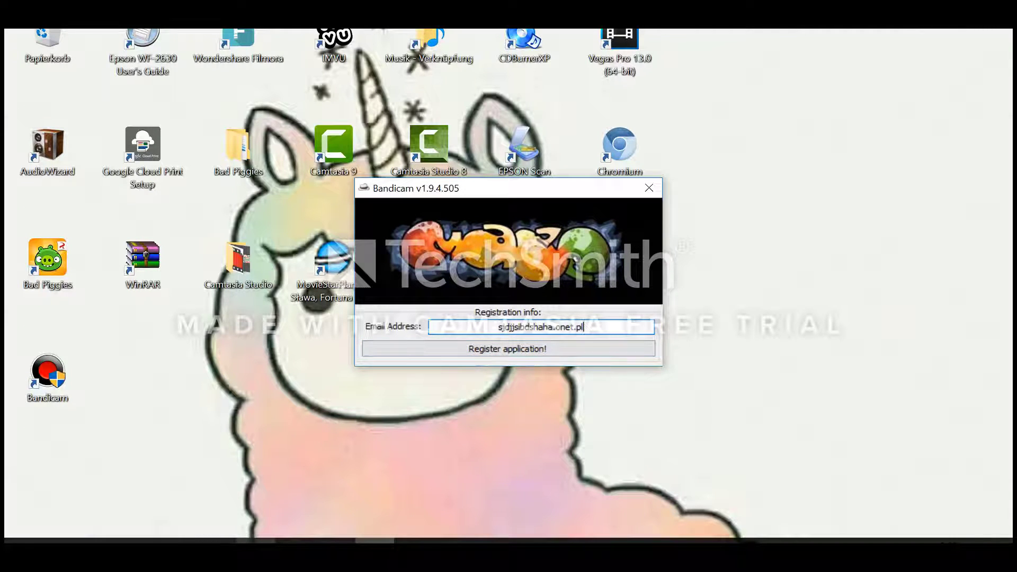
pyautogui.click(643, 186)
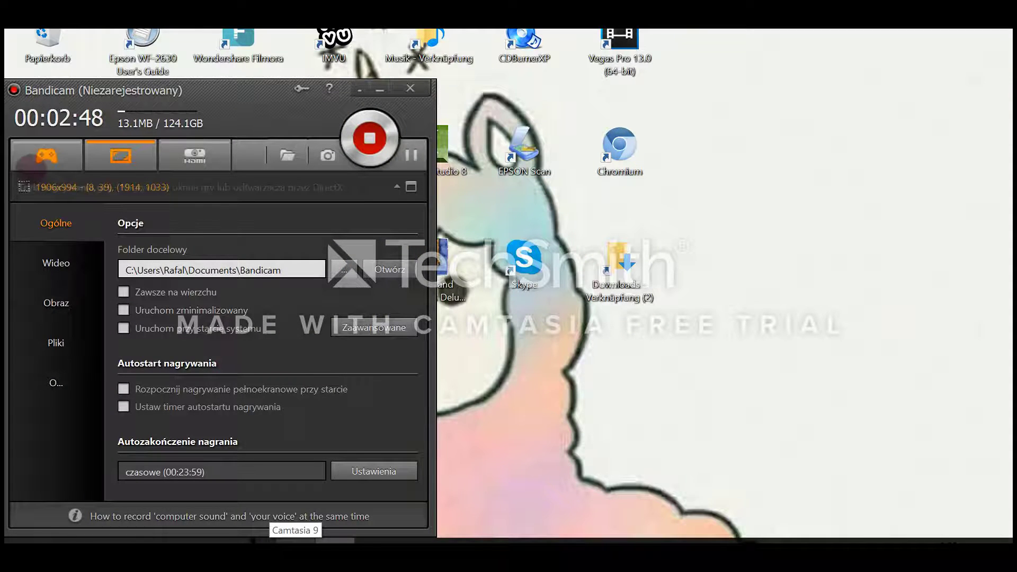
# Try to switch to game recording mode and look at the image capture settings
pyautogui.click(46, 155)
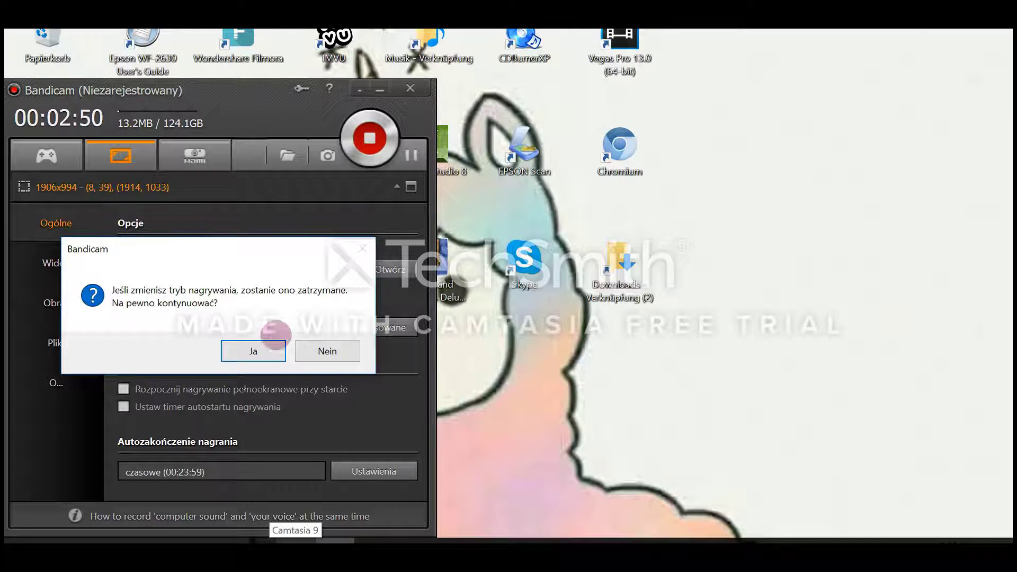
pyautogui.click(326, 351)
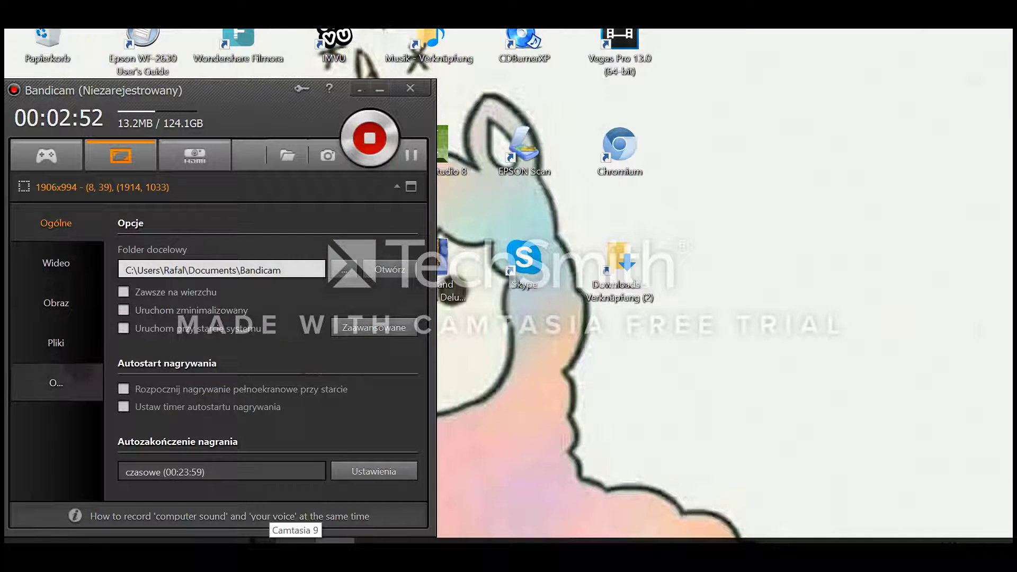
pyautogui.click(73, 347)
pyautogui.click(55, 303)
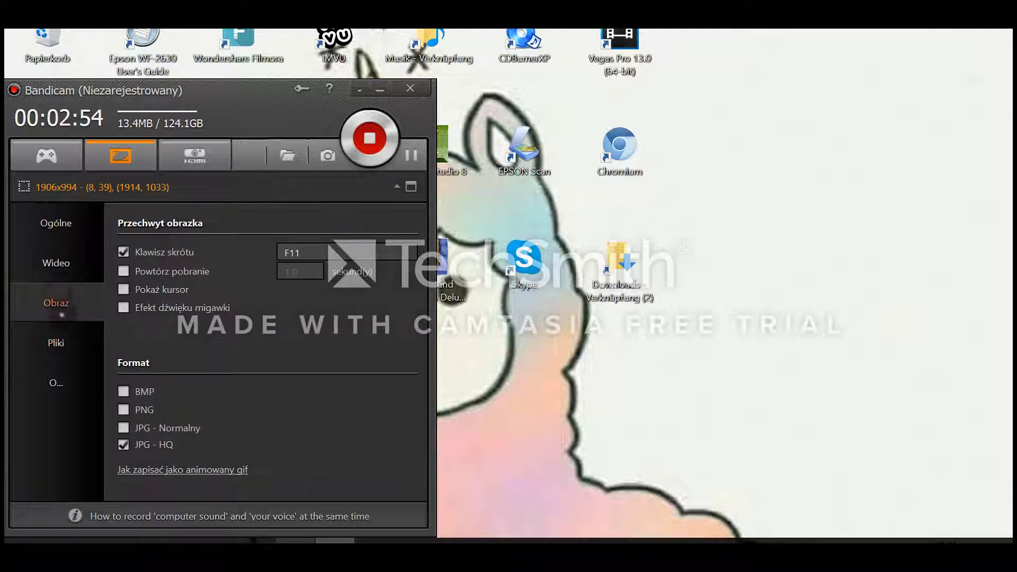
# In the video settings, set the record/stop hotkey to M
pyautogui.click(56, 263)
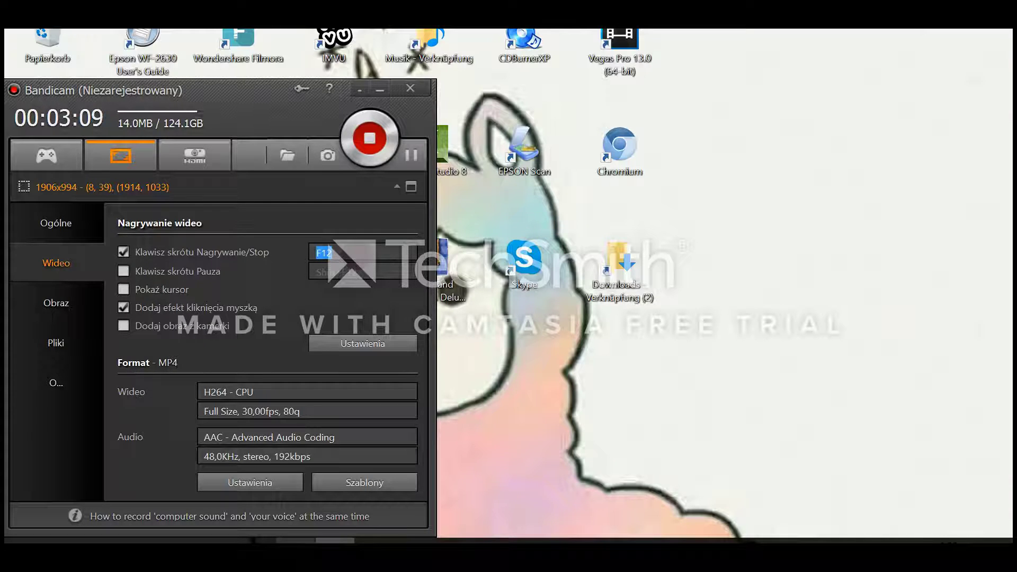
pyautogui.press('BackSpace')
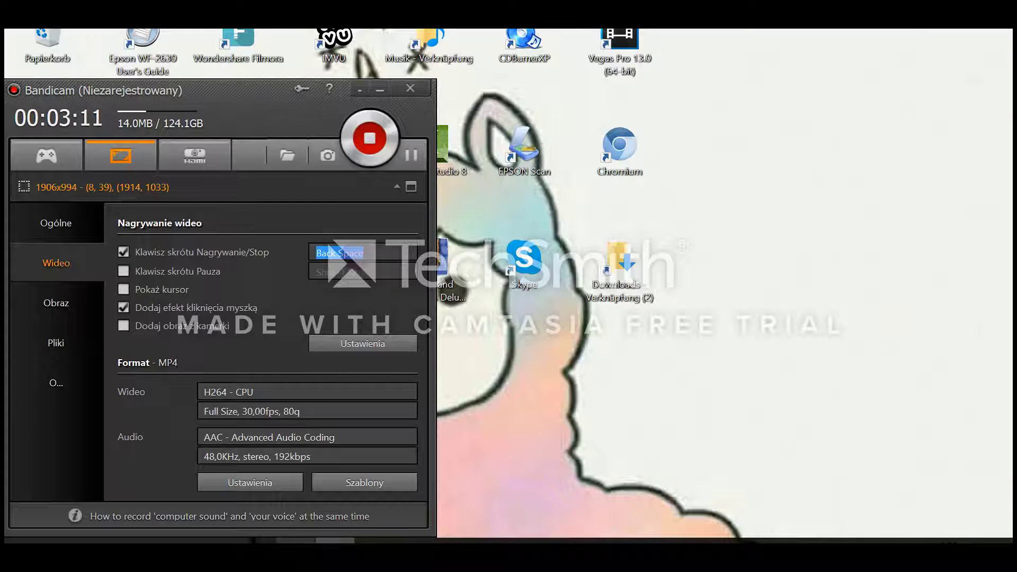
pyautogui.press('Return')
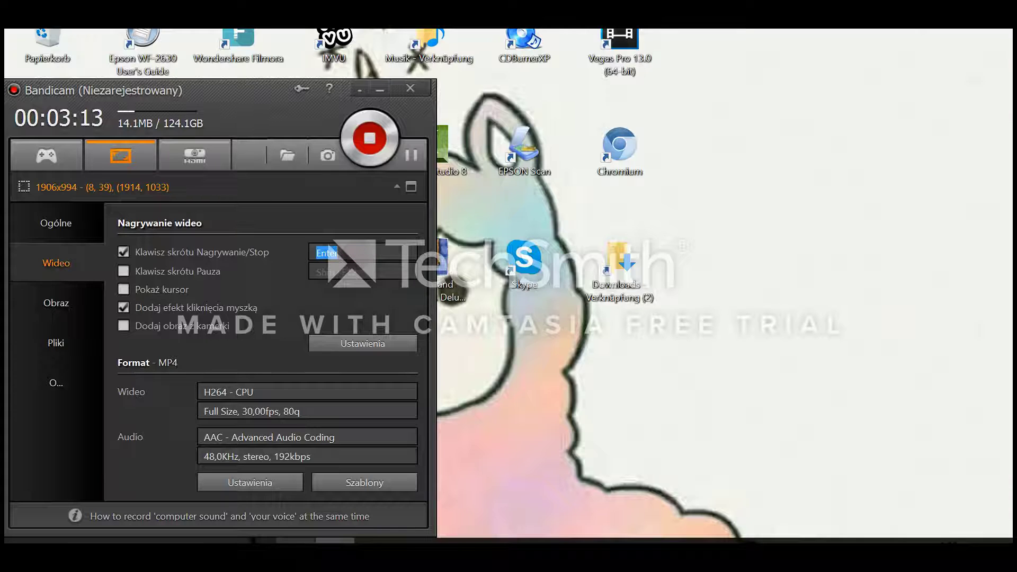
pyautogui.press('k')
pyautogui.press('m')
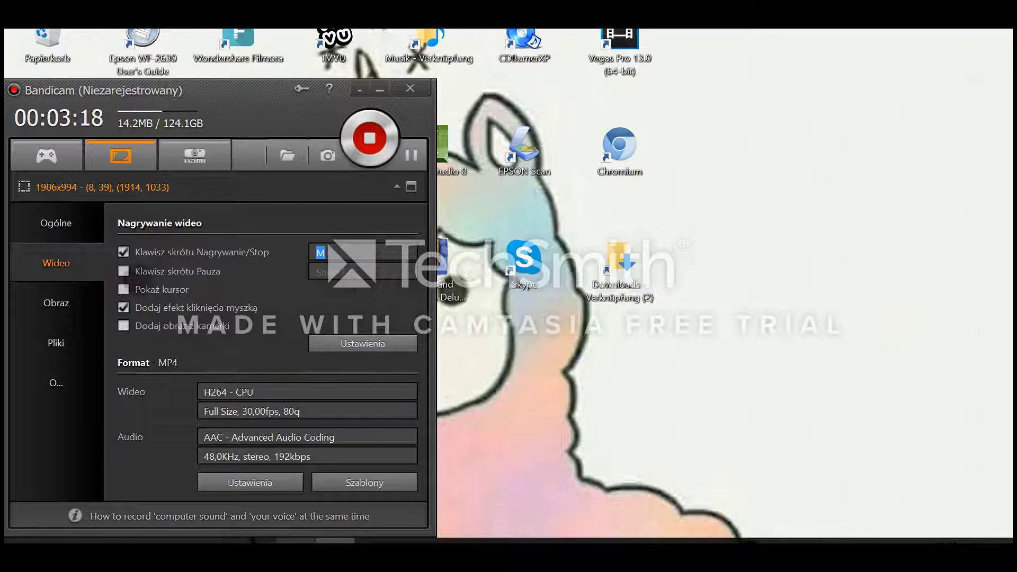
# Enable the pause hotkey for video recording with Num * as its key, and turn on showing the mouse cursor
pyautogui.click(123, 270)
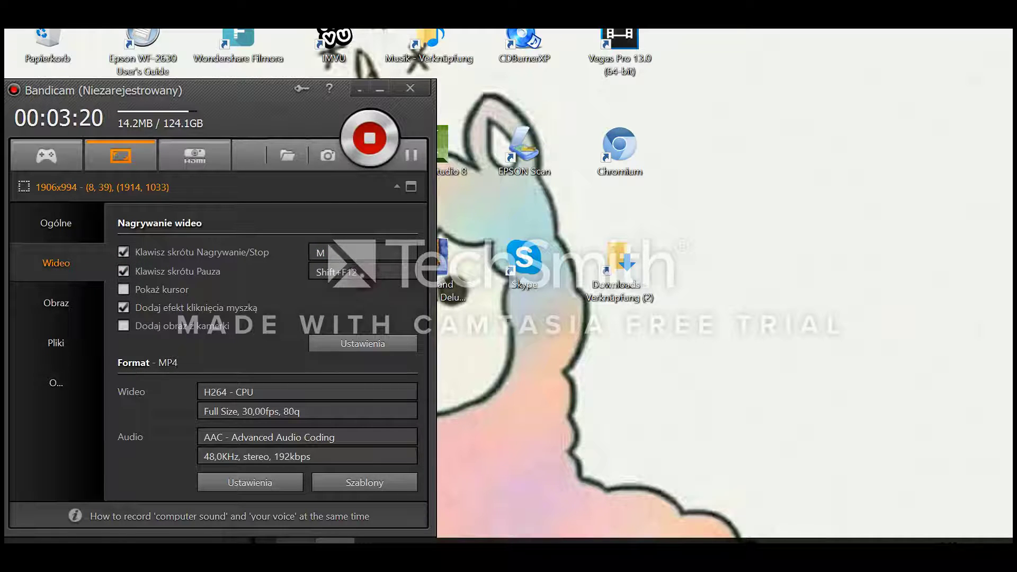
pyautogui.click(339, 272)
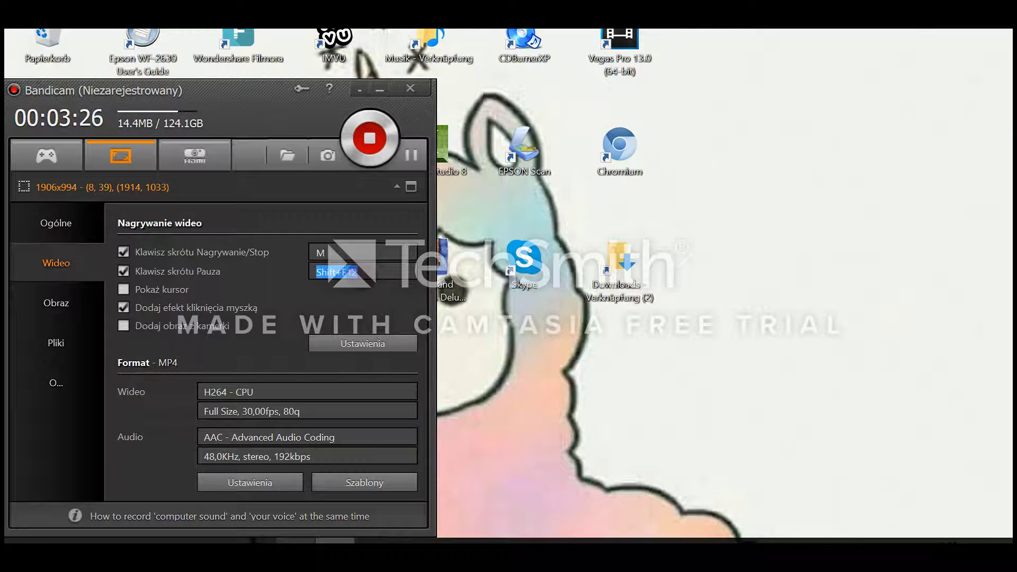
pyautogui.press('Return')
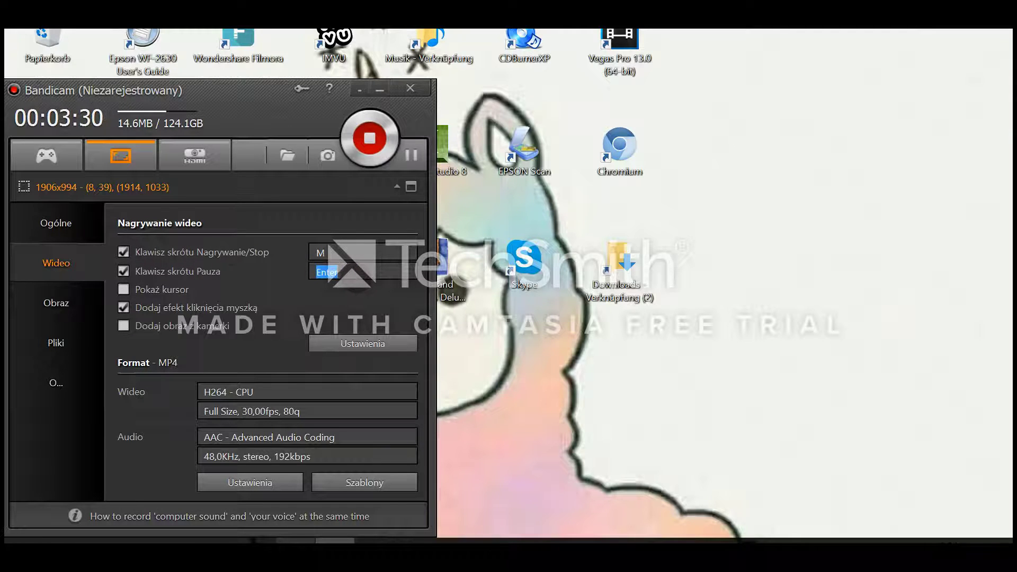
pyautogui.press('KP_Multiply')
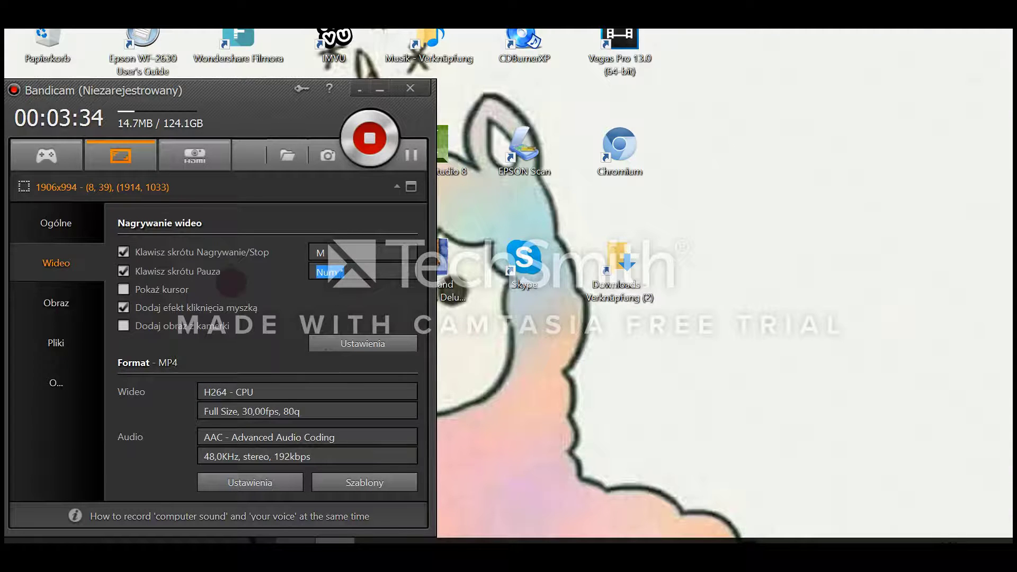
pyautogui.click(123, 289)
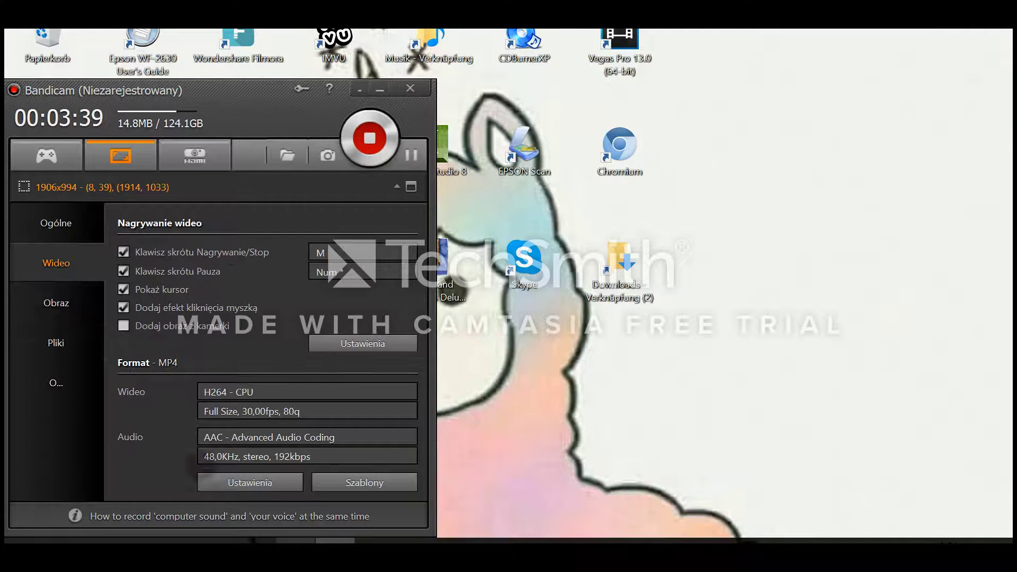
# Open the image capture settings
pyautogui.click(63, 297)
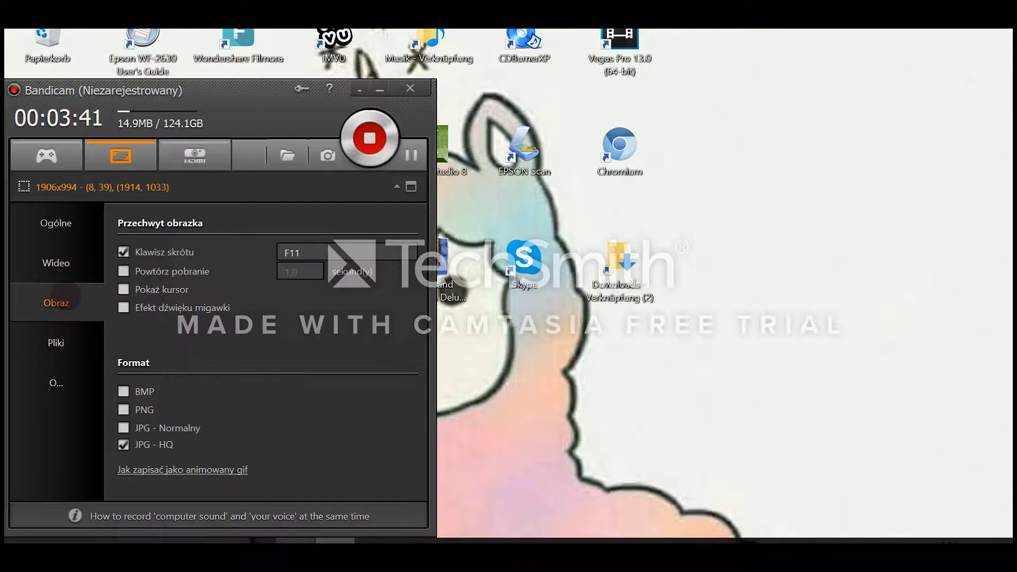